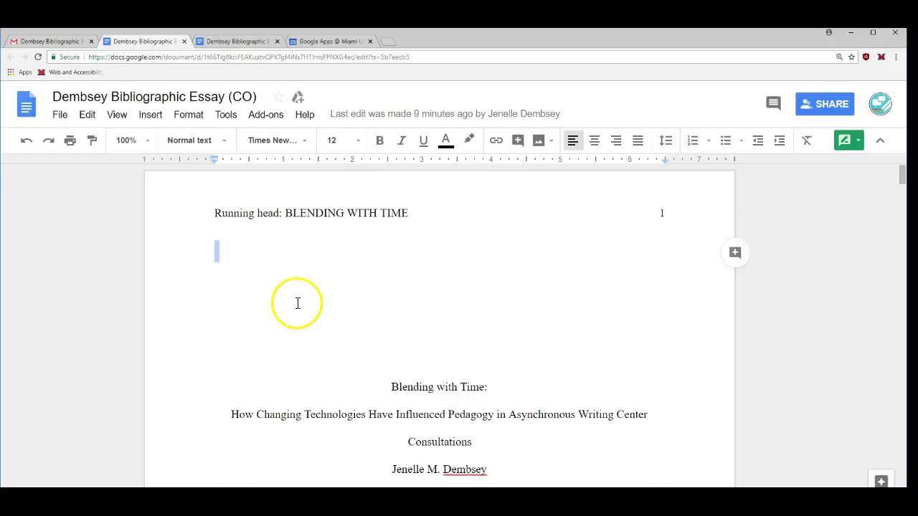
Highlight the title line "Blending with Time:" in yellow on the essay's title page
{"action": "scroll", "coordinate": [309, 306], "scroll_direction": "down", "scroll_amount": 2}
{"action": "left_click_drag", "start_coordinate": [388, 337], "coordinate": [493, 338]}
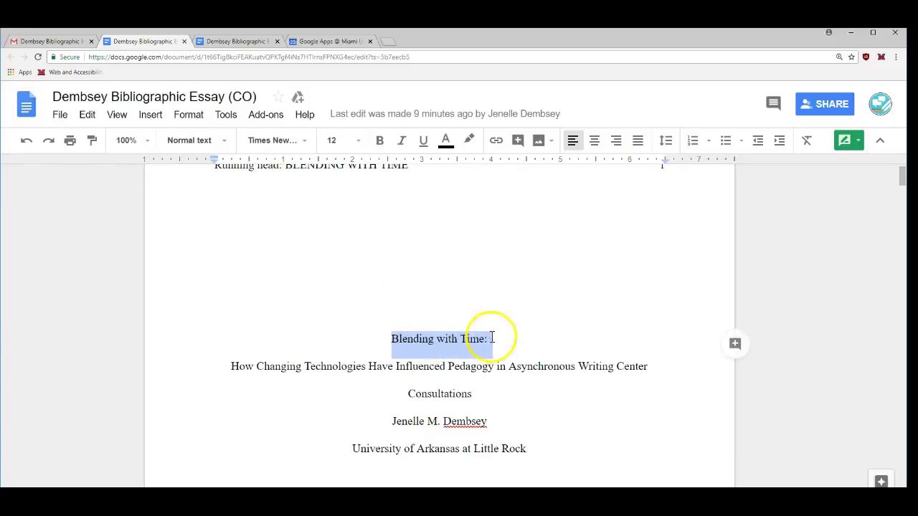
{"action": "left_click", "coordinate": [470, 140]}
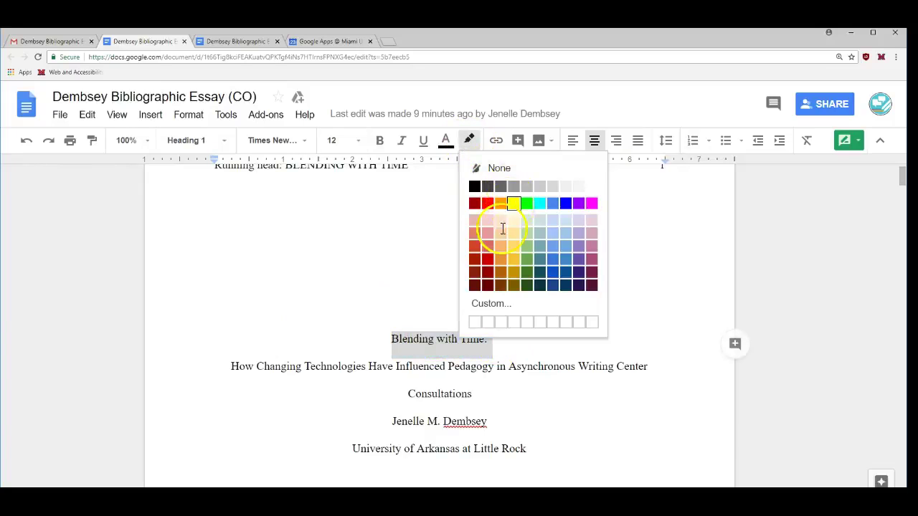
{"action": "left_click", "coordinate": [509, 204]}
{"action": "left_click", "coordinate": [509, 385]}
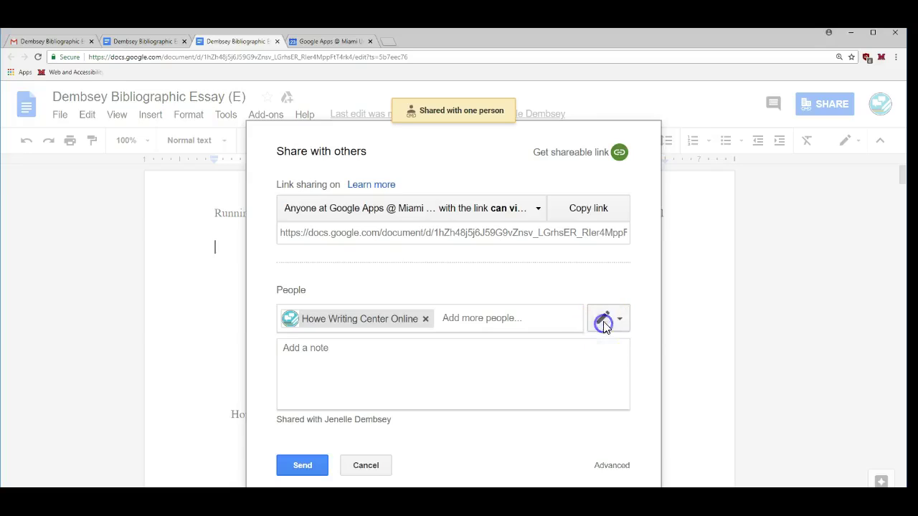
Open the permission choices for the invited Howe Writing Center Online account in the essay's sharing settings
{"action": "left_click", "coordinate": [604, 317]}
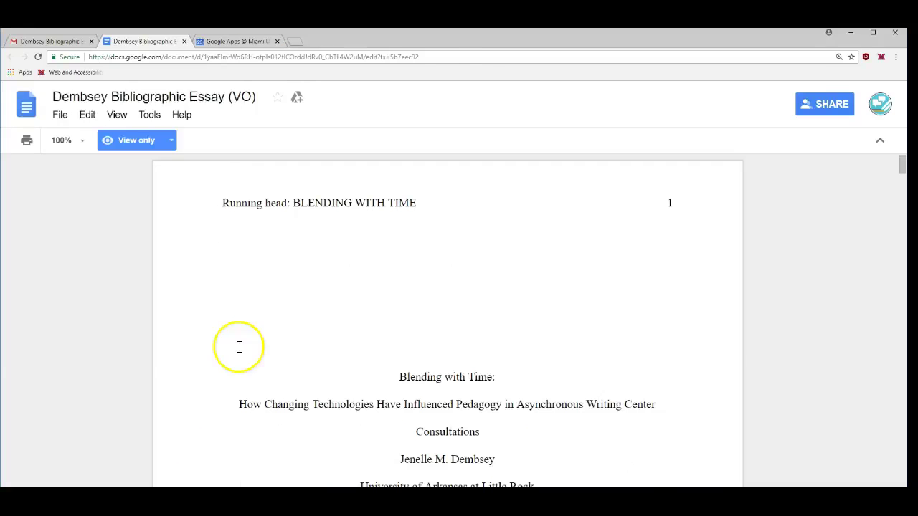
Check the view-only document's access notice and its option to request edit access
{"action": "left_click", "coordinate": [146, 147]}
{"action": "left_click", "coordinate": [148, 236]}
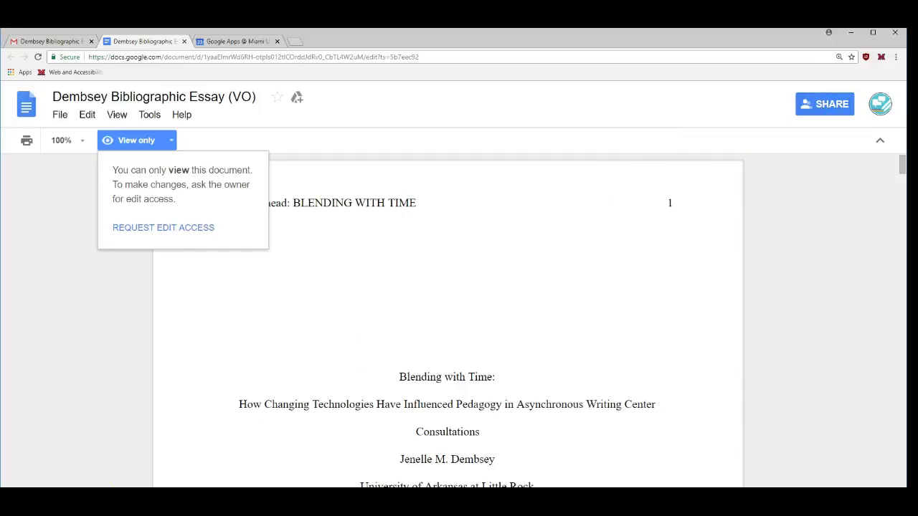
{"action": "left_click", "coordinate": [91, 341]}
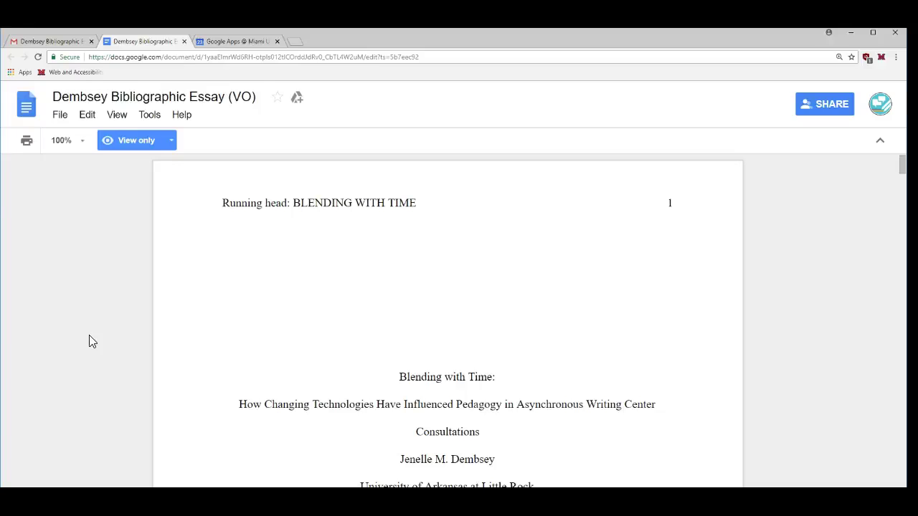
Make a copy of the view-only essay in My Drive, keeping the suggested name
{"action": "left_click", "coordinate": [61, 118]}
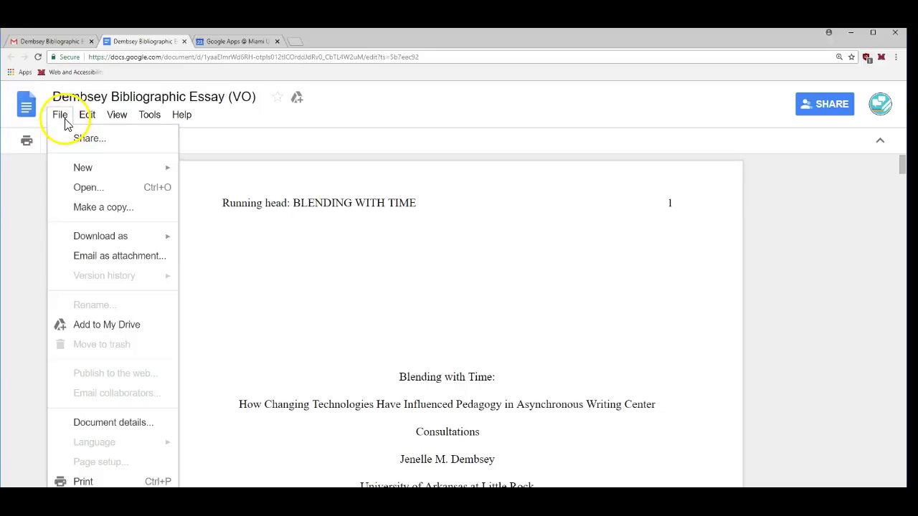
{"action": "left_click", "coordinate": [104, 208]}
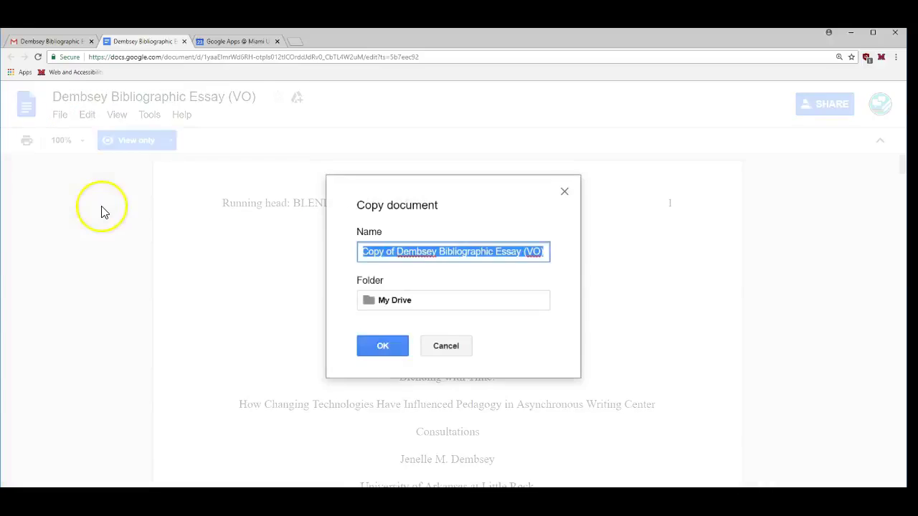
{"action": "left_click", "coordinate": [396, 305]}
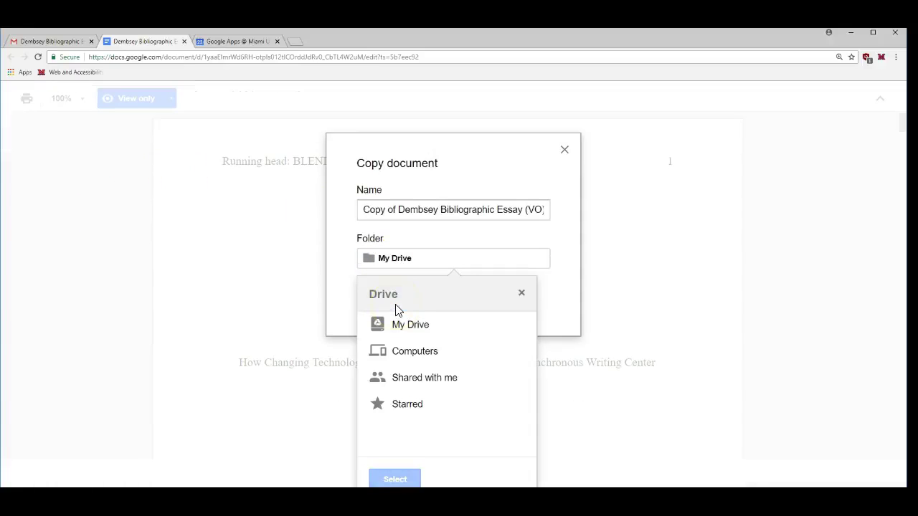
{"action": "left_click", "coordinate": [359, 308]}
{"action": "left_click", "coordinate": [387, 349]}
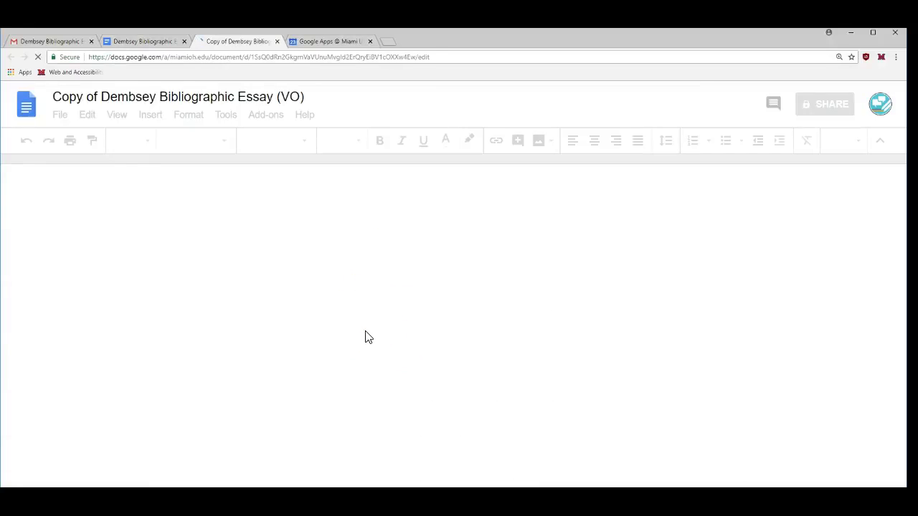
{"action": "left_click", "coordinate": [488, 239]}
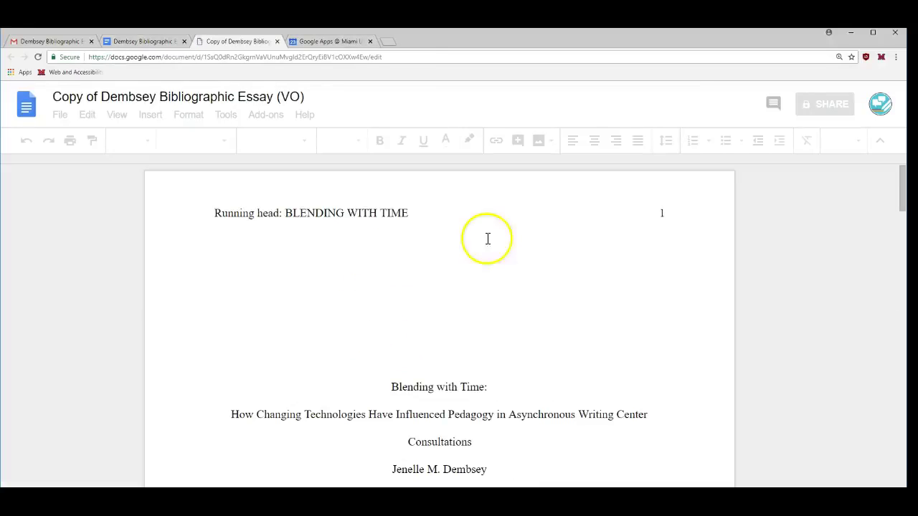
Share the copied document with the essay's author, granting editing access, and send the invitation
{"action": "left_click", "coordinate": [829, 106]}
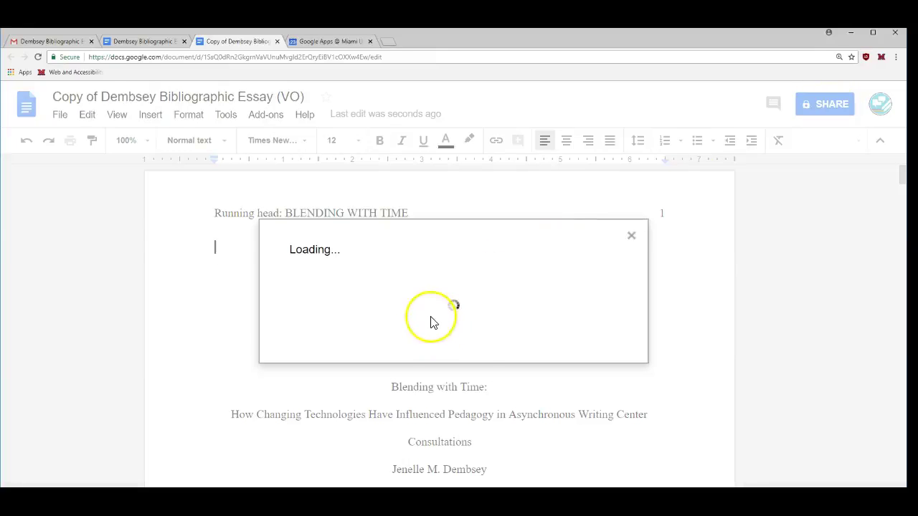
{"action": "left_click", "coordinate": [355, 291]}
{"action": "type", "text": "jenelle"}
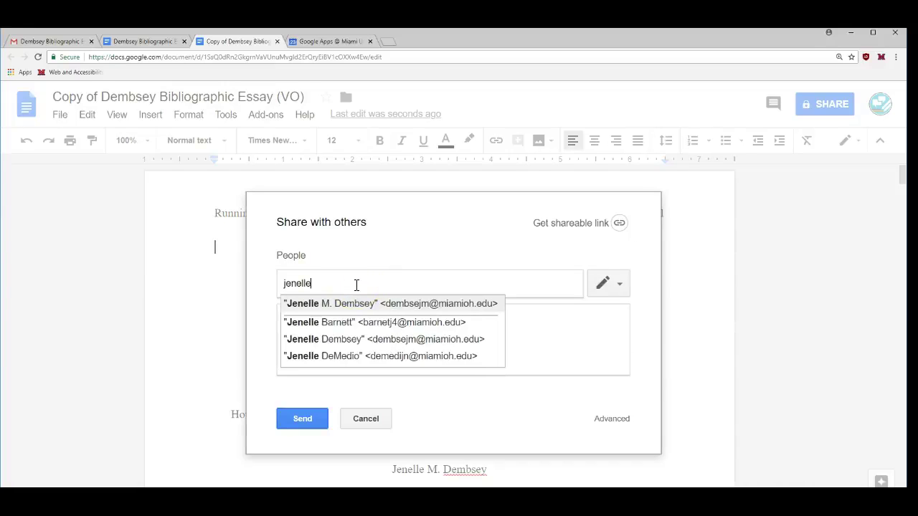
{"action": "left_click", "coordinate": [352, 304]}
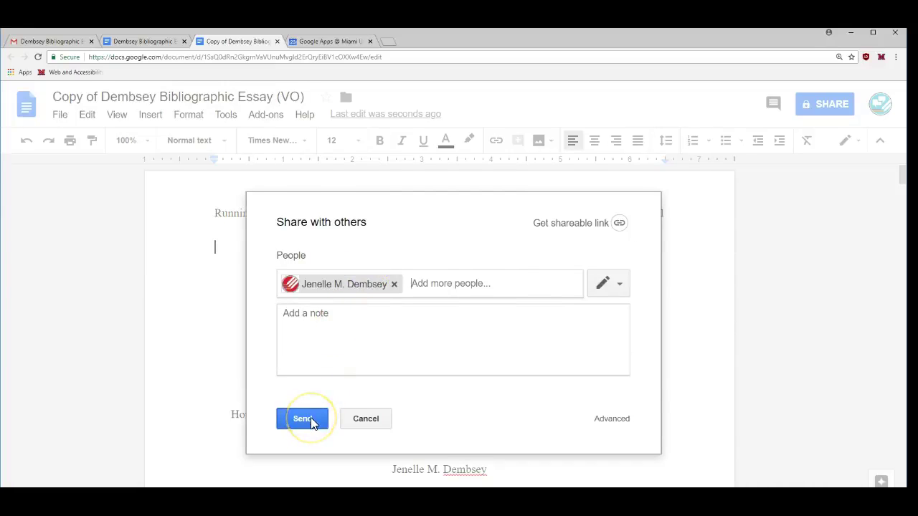
{"action": "left_click", "coordinate": [310, 419]}
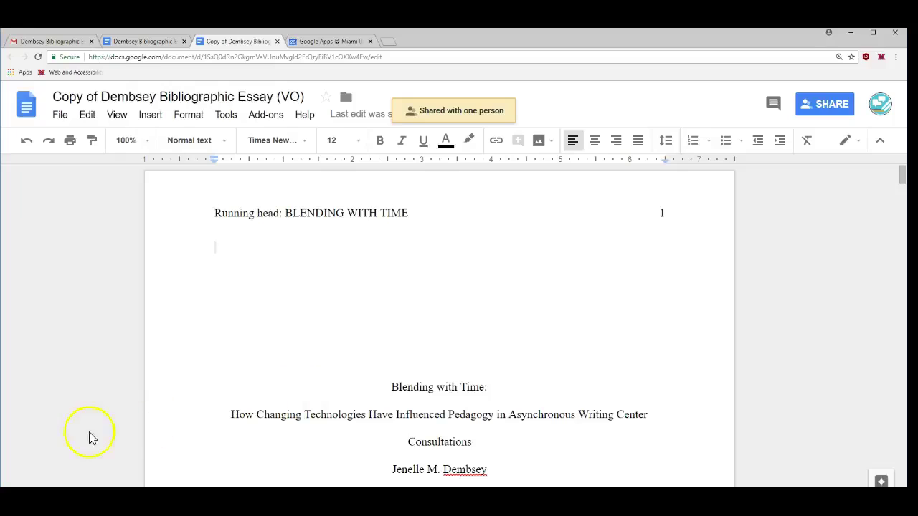
Add a comment reading "comment" to the title line "Blending with Time:" in the copied essay
{"action": "left_click", "coordinate": [255, 316]}
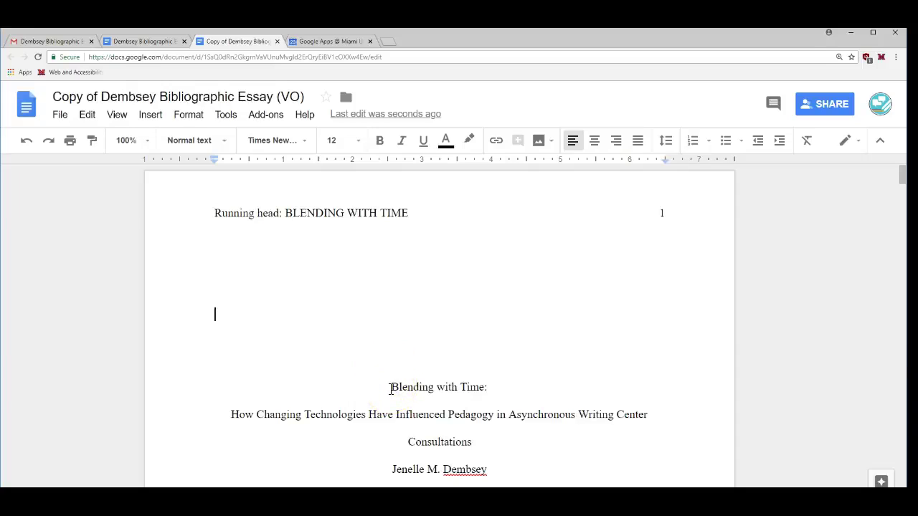
{"action": "left_click_drag", "start_coordinate": [390, 388], "coordinate": [490, 394]}
{"action": "key", "text": "ctrl+alt+1"}
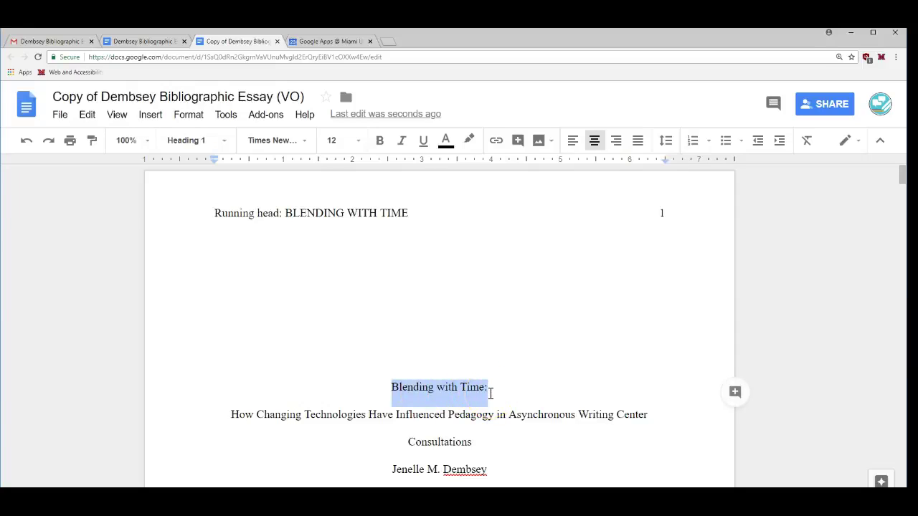
{"action": "left_click", "coordinate": [741, 394]}
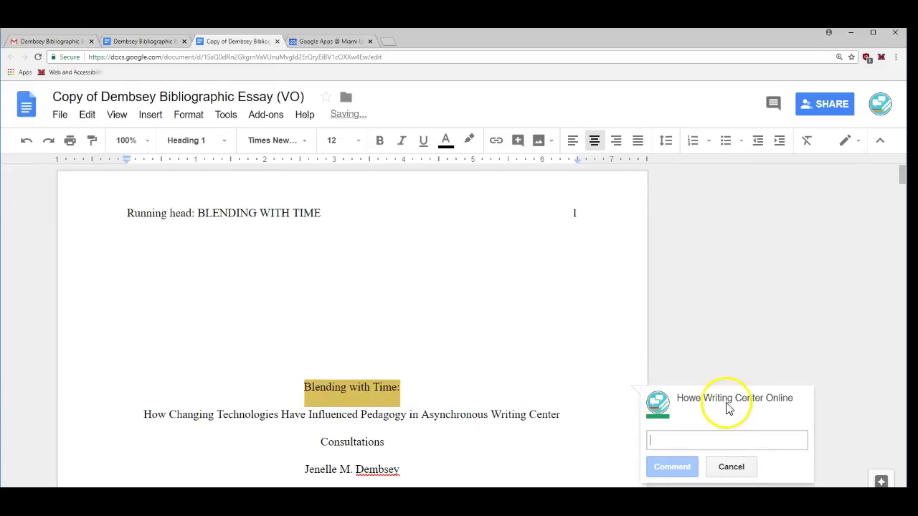
{"action": "left_click", "coordinate": [158, 122]}
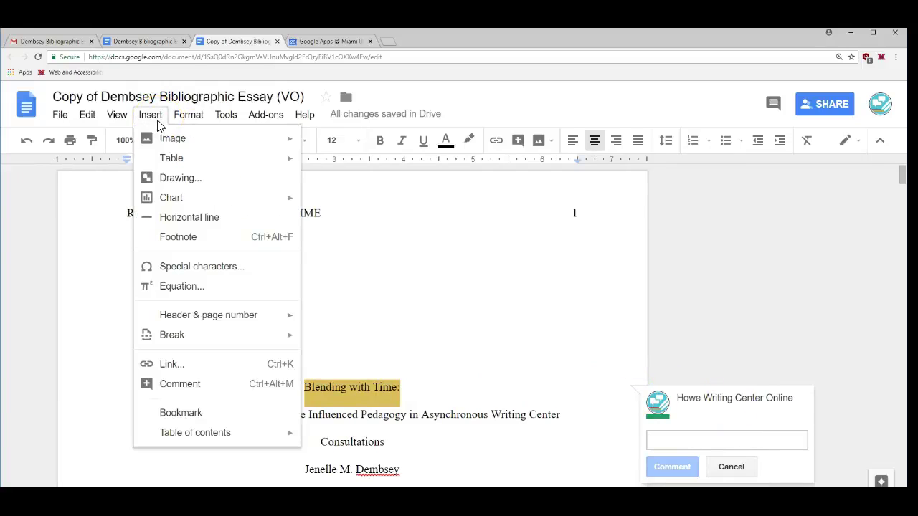
{"action": "left_click", "coordinate": [182, 384]}
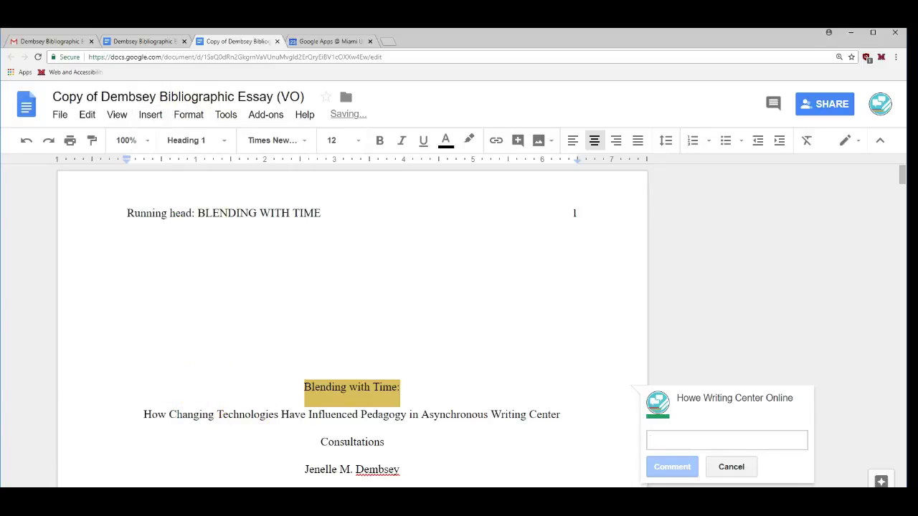
{"action": "scroll", "coordinate": [652, 401], "scroll_direction": "down", "scroll_amount": 2}
{"action": "type", "text": "comment"}
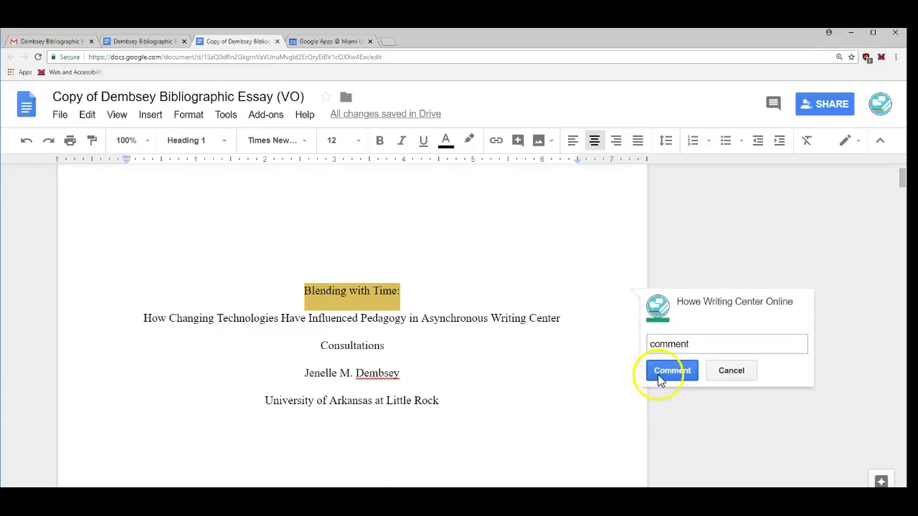
{"action": "left_click", "coordinate": [659, 374]}
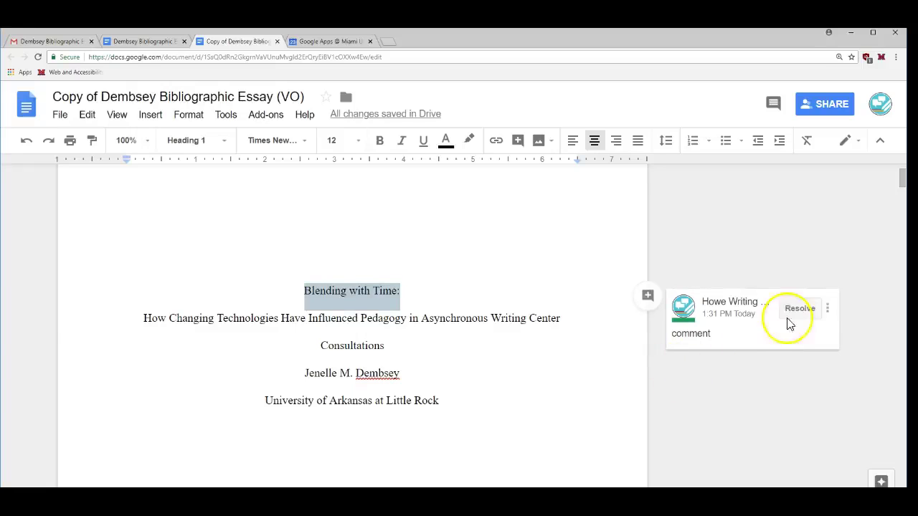
Check the further options of the title line's comment and post the reply "reponse" to it
{"action": "left_click", "coordinate": [827, 310]}
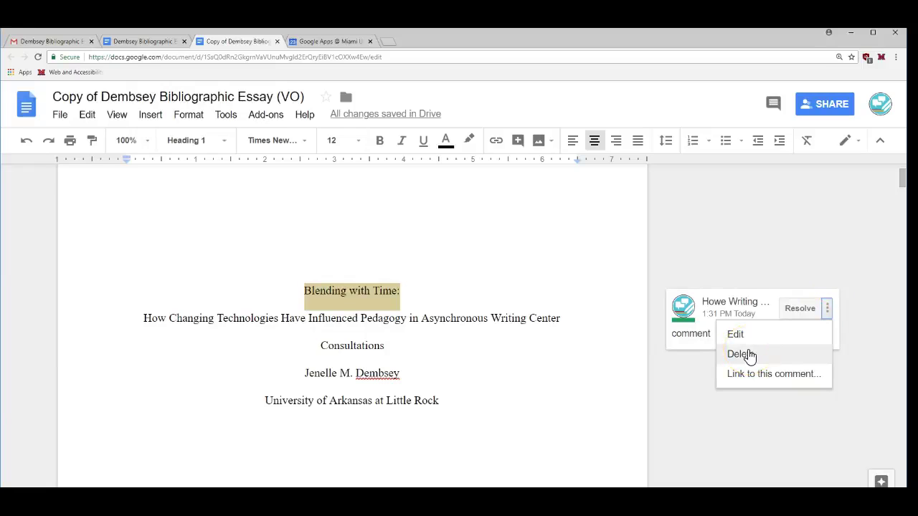
{"action": "left_click", "coordinate": [684, 346]}
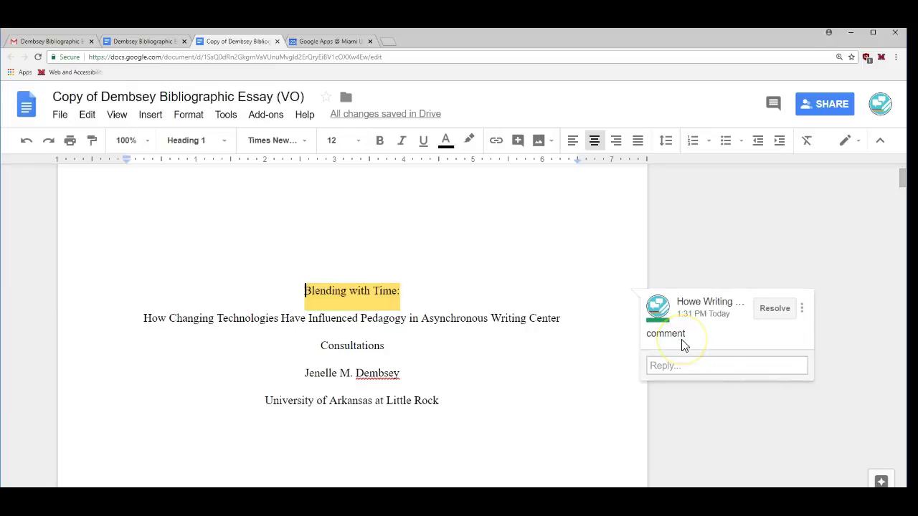
{"action": "left_click", "coordinate": [667, 365]}
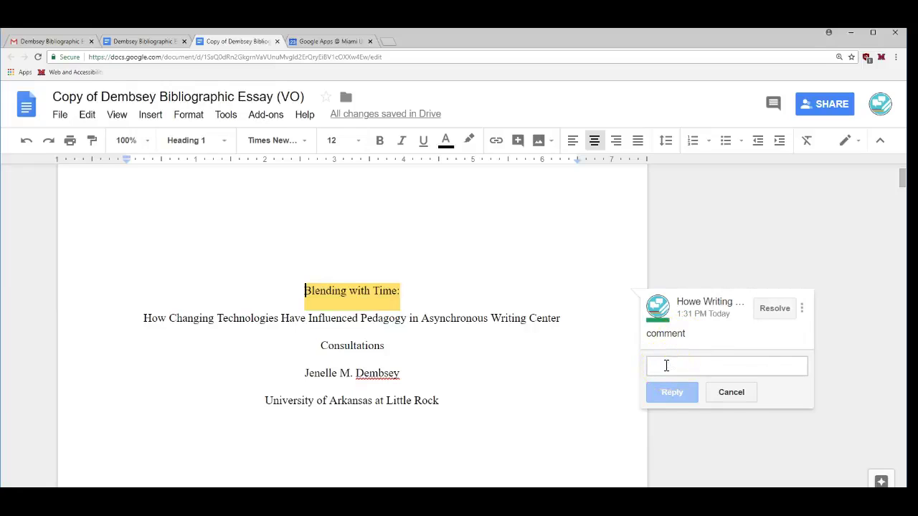
{"action": "type", "text": "reponmse"}
{"action": "left_click", "coordinate": [673, 392]}
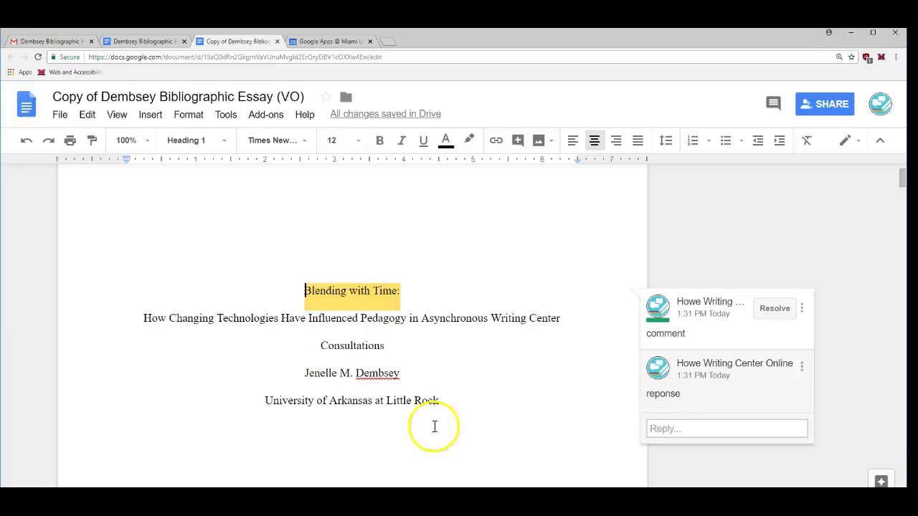
Highlight the part "nologies Have Influence" of the subtitle line in yellow
{"action": "left_click", "coordinate": [353, 320]}
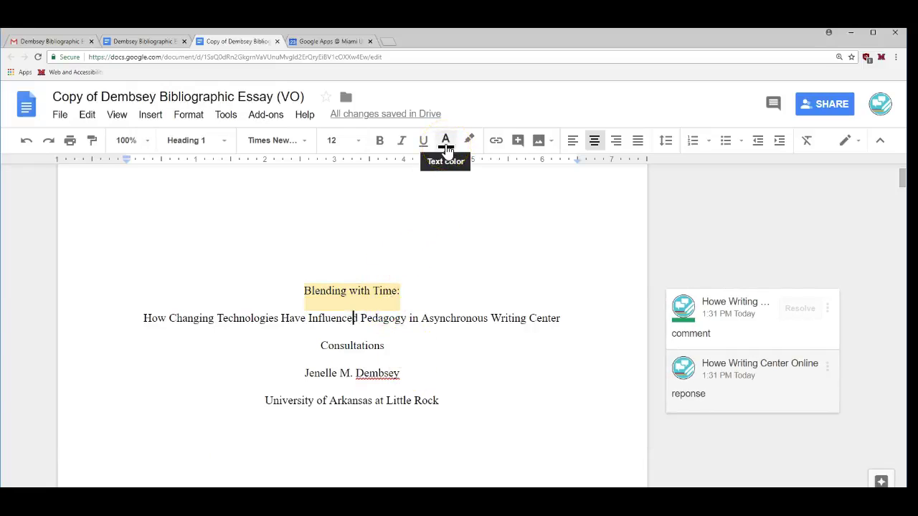
{"action": "left_click_drag", "start_coordinate": [241, 320], "coordinate": [352, 320]}
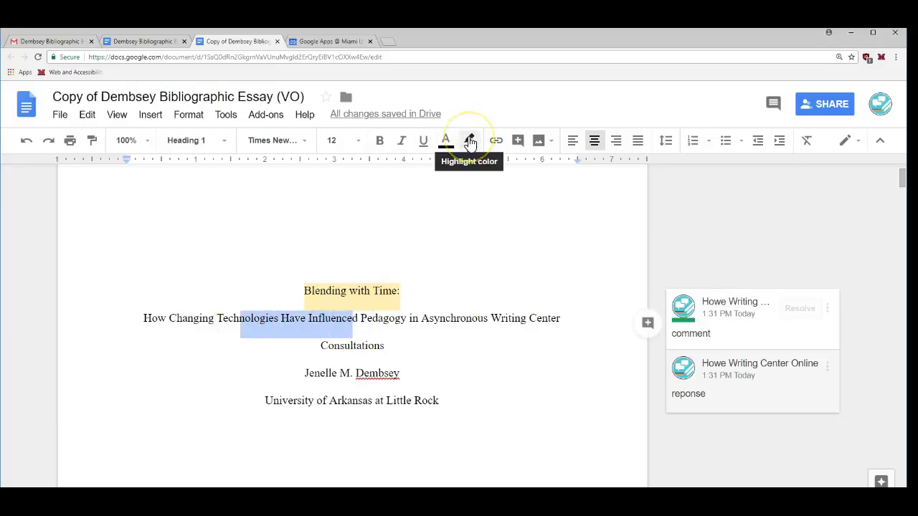
{"action": "left_click", "coordinate": [469, 141]}
{"action": "left_click", "coordinate": [514, 206]}
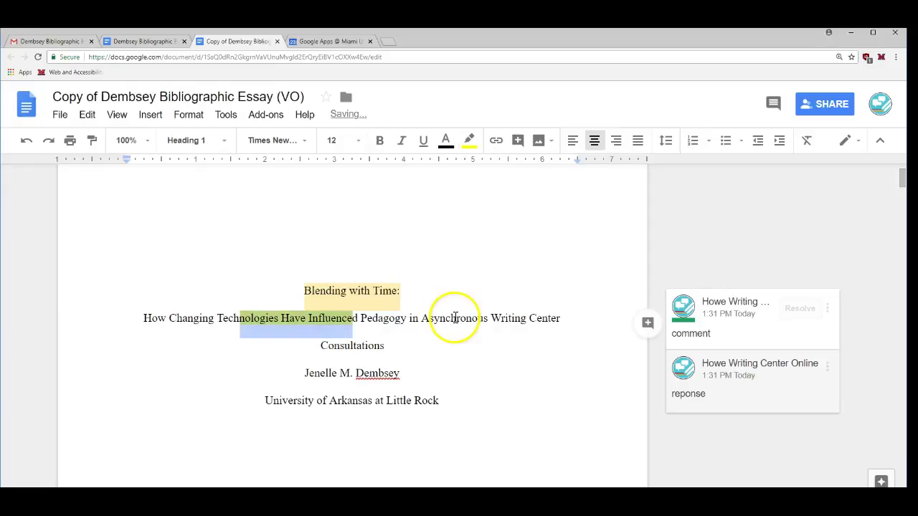
{"action": "left_click", "coordinate": [443, 350]}
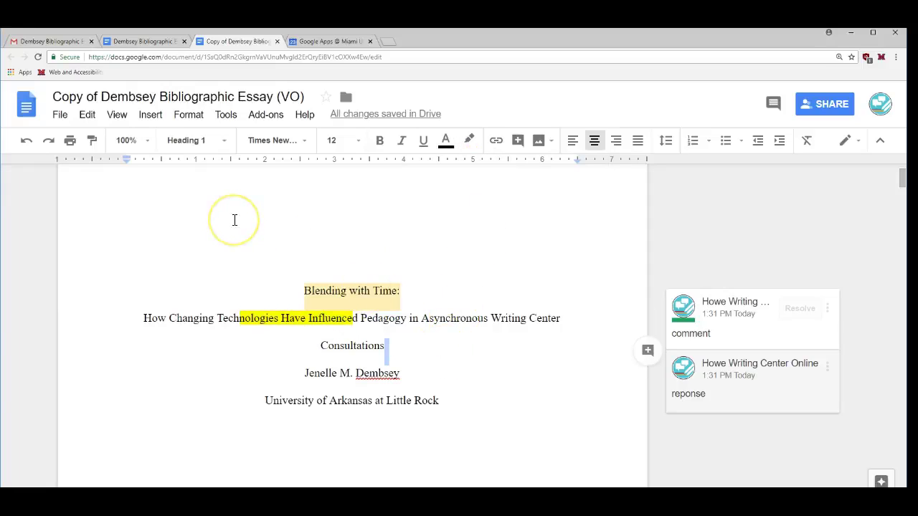
{"action": "left_click", "coordinate": [196, 142]}
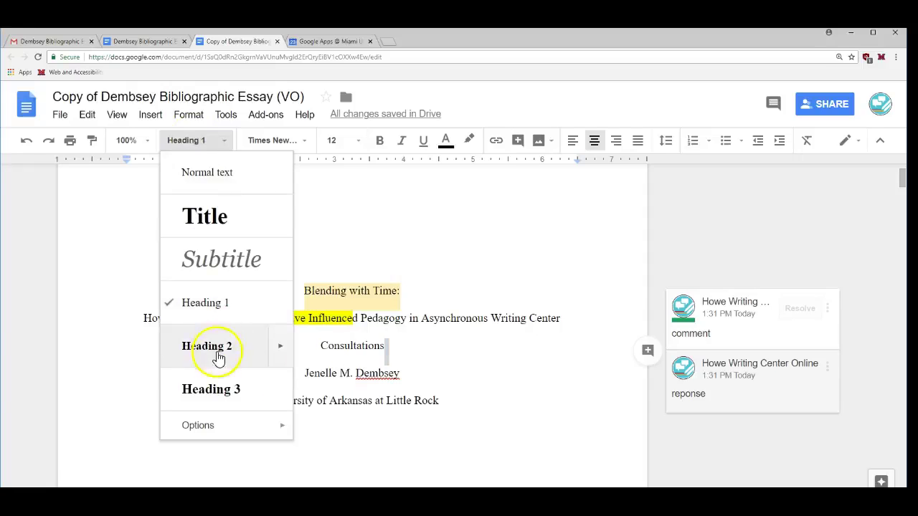
{"action": "left_click", "coordinate": [313, 262]}
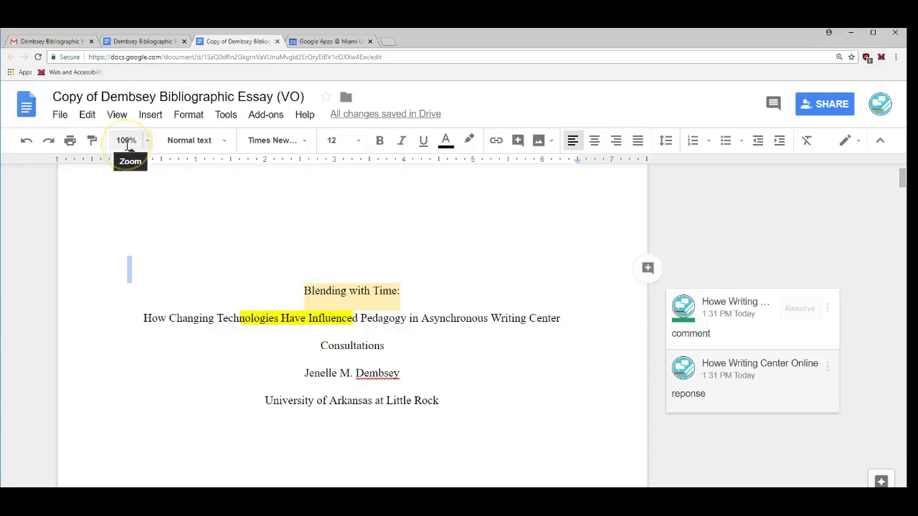
{"action": "left_click", "coordinate": [127, 143]}
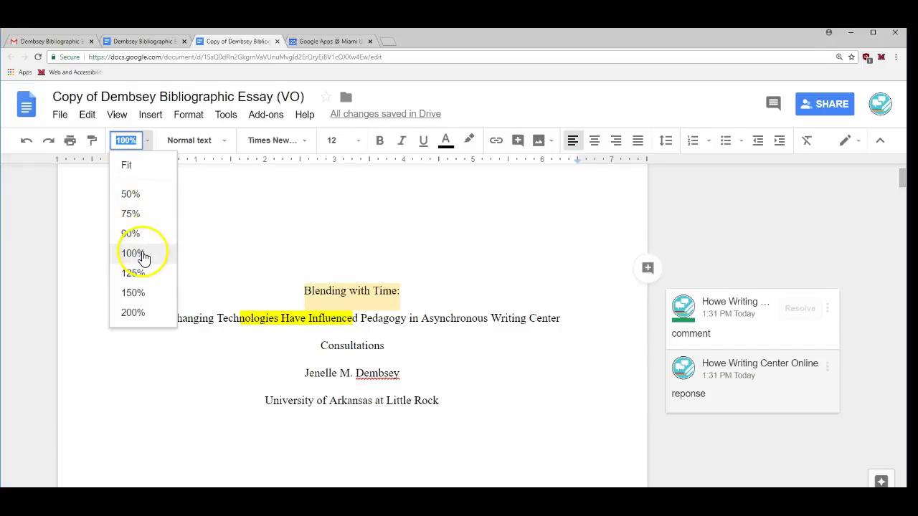
{"action": "left_click", "coordinate": [263, 265]}
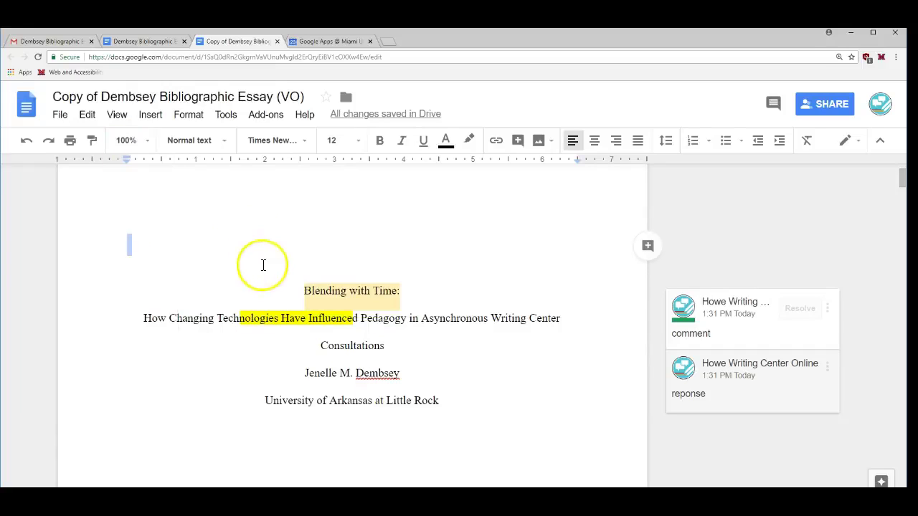
Go to the Introduction on page 2 and place the cursor in "face-to-face" in its first paragraph
{"action": "scroll", "coordinate": [366, 355], "scroll_direction": "down", "scroll_amount": 3}
{"action": "scroll", "coordinate": [366, 352], "scroll_direction": "down", "scroll_amount": 5}
{"action": "left_click", "coordinate": [333, 305]}
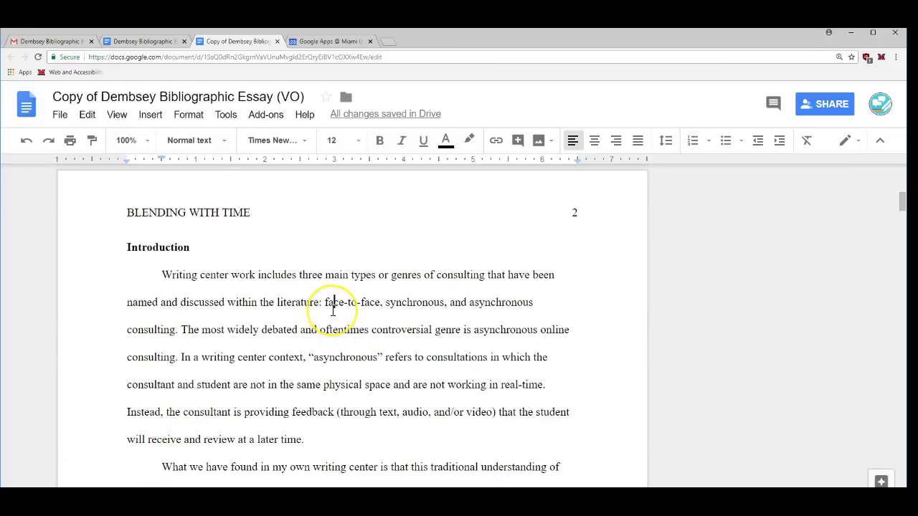
In Suggesting mode, delete the Introduction's opening text from "Writing center work" through "literature:", and return to Editing mode
{"action": "left_click", "coordinate": [843, 145]}
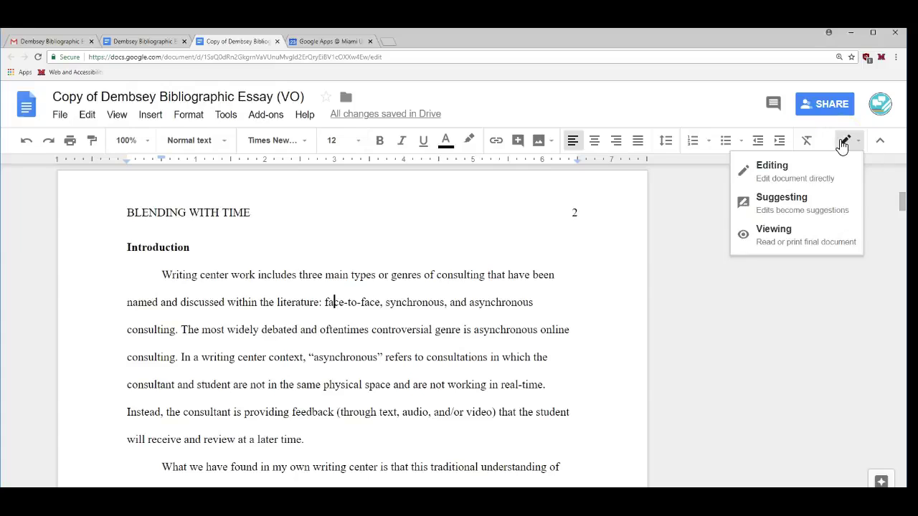
{"action": "left_click", "coordinate": [795, 210]}
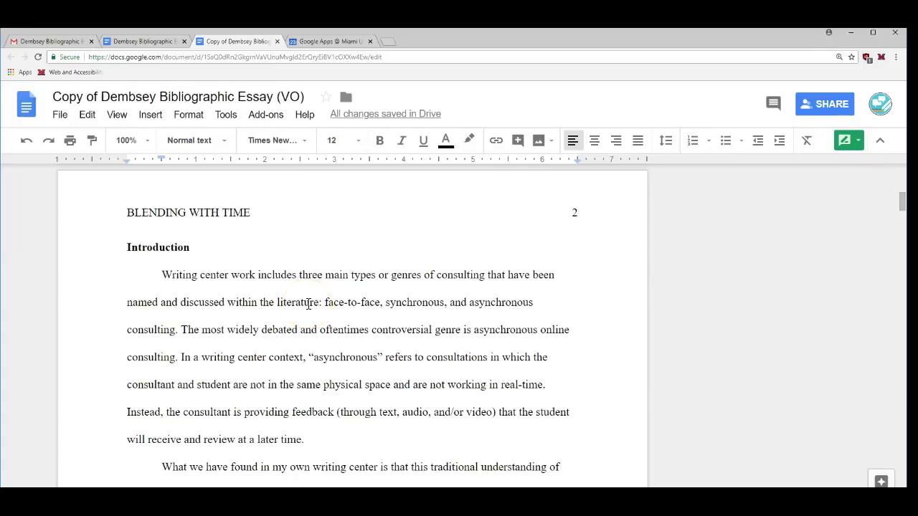
{"action": "left_click_drag", "start_coordinate": [160, 273], "coordinate": [325, 302]}
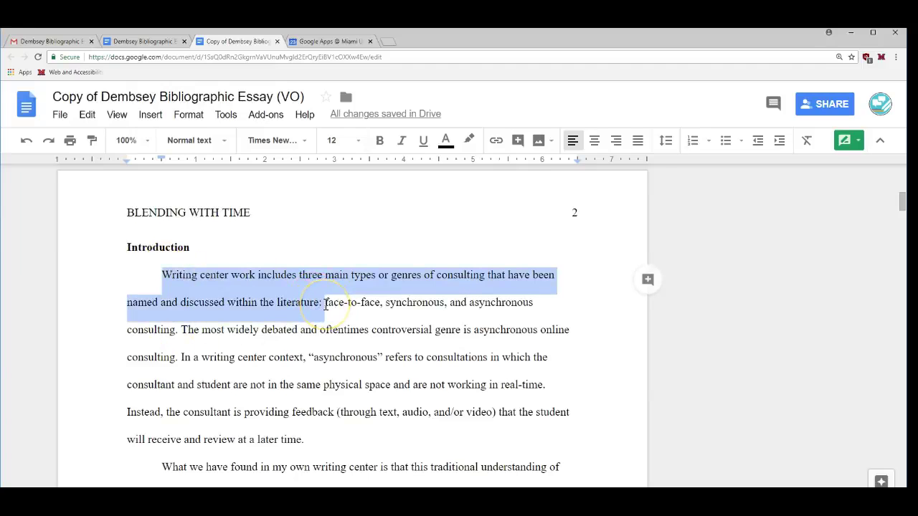
{"action": "key", "text": "BackSpace"}
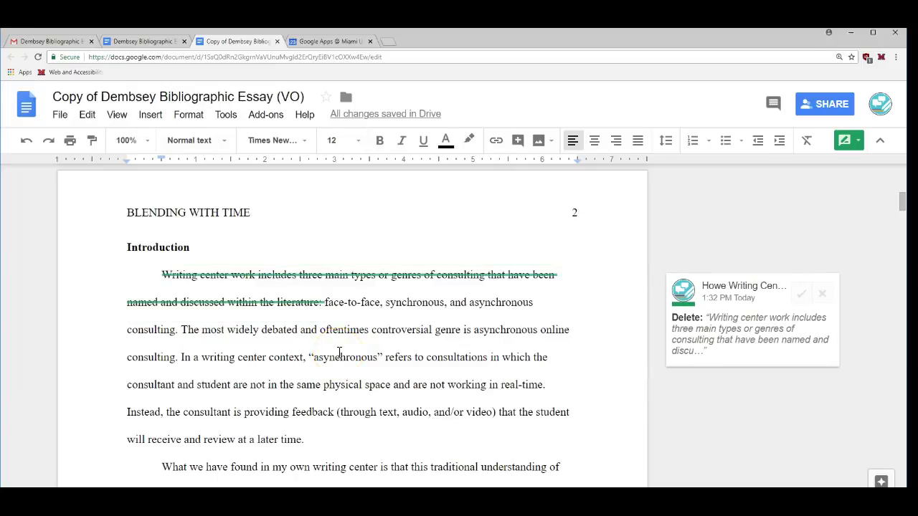
{"action": "left_click", "coordinate": [850, 143]}
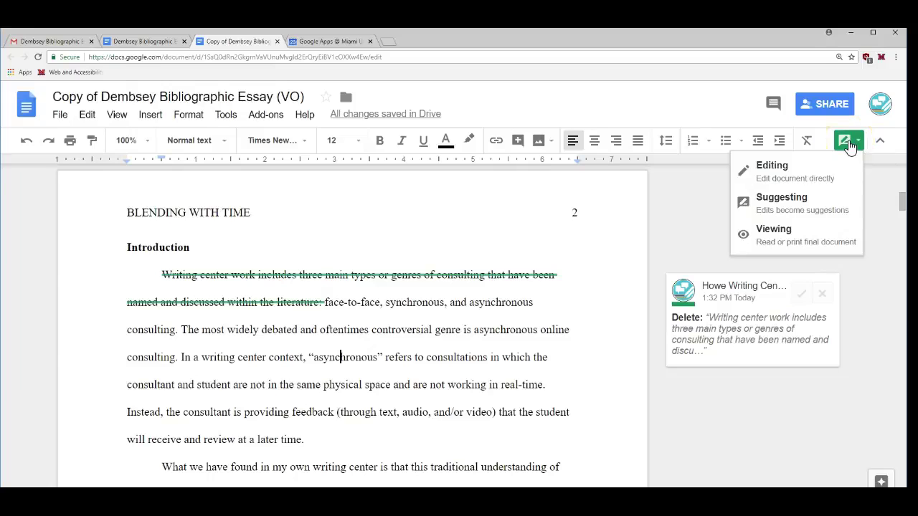
{"action": "left_click", "coordinate": [797, 176]}
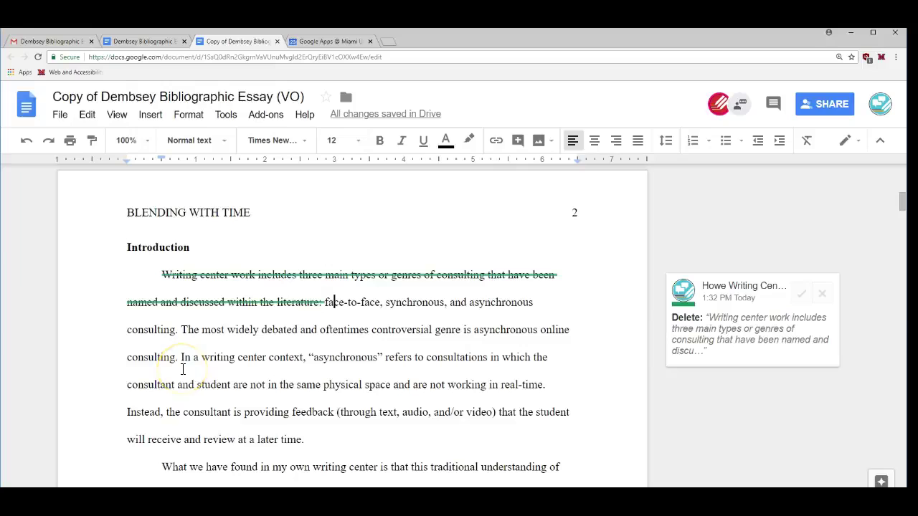
Jump to the other collaborator's position in the essay and send "hello" in the document chat
{"action": "left_click", "coordinate": [719, 106]}
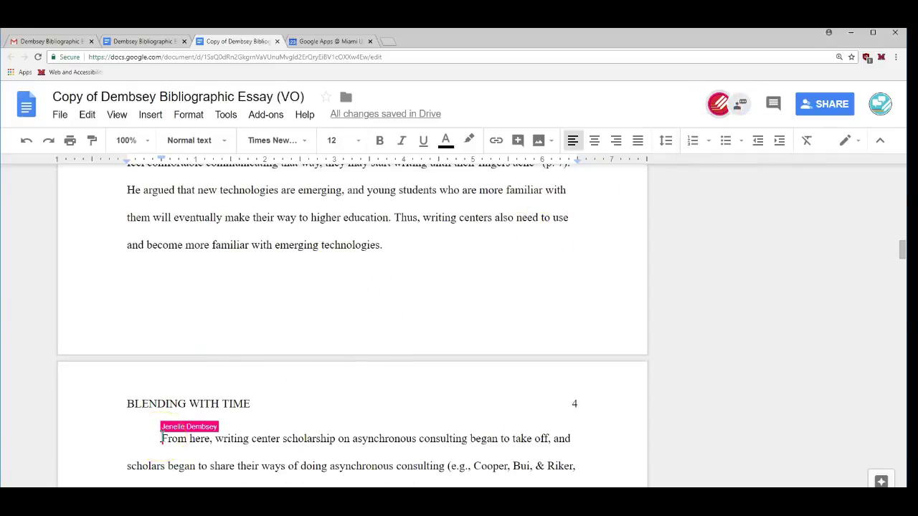
{"action": "left_click", "coordinate": [741, 107]}
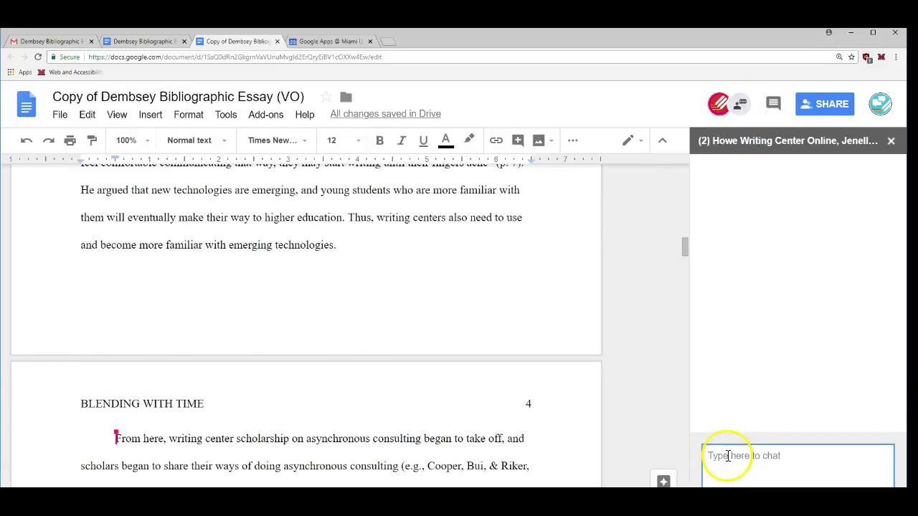
{"action": "type", "text": "hello"}
{"action": "key", "text": "Return"}
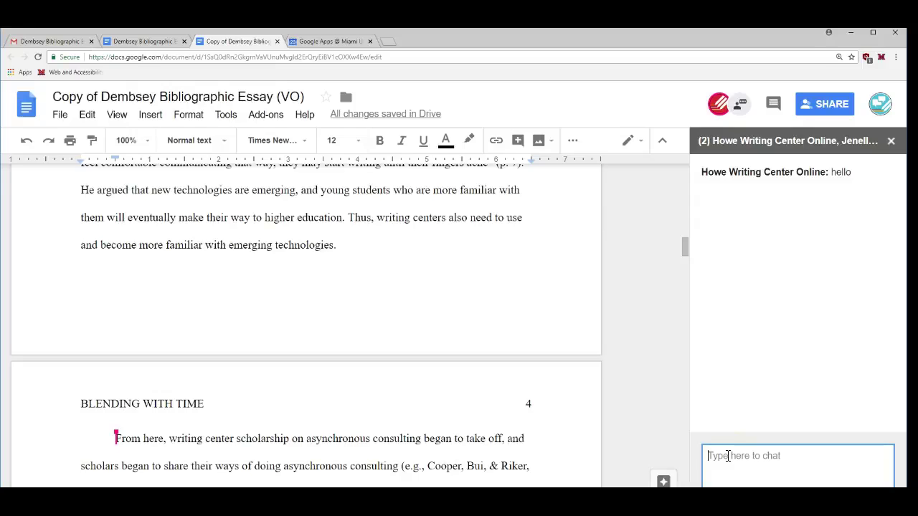
{"action": "left_click", "coordinate": [371, 263]}
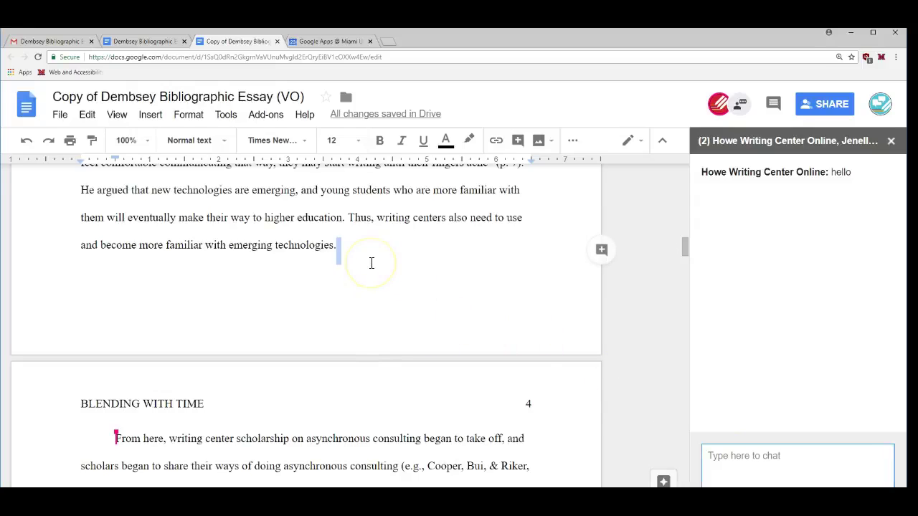